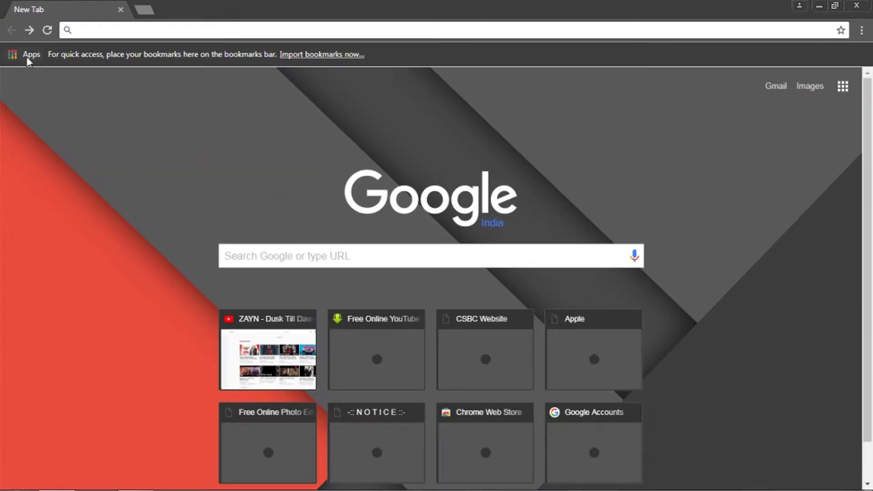
# Open Chrome's Apps page on the way to the Web Store extensions catalogue
pyautogui.click(13, 54)
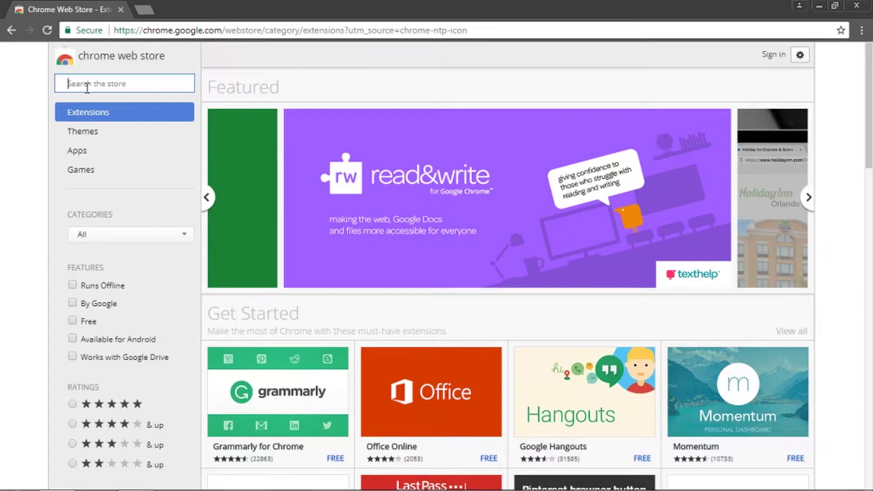
pyautogui.write('better')
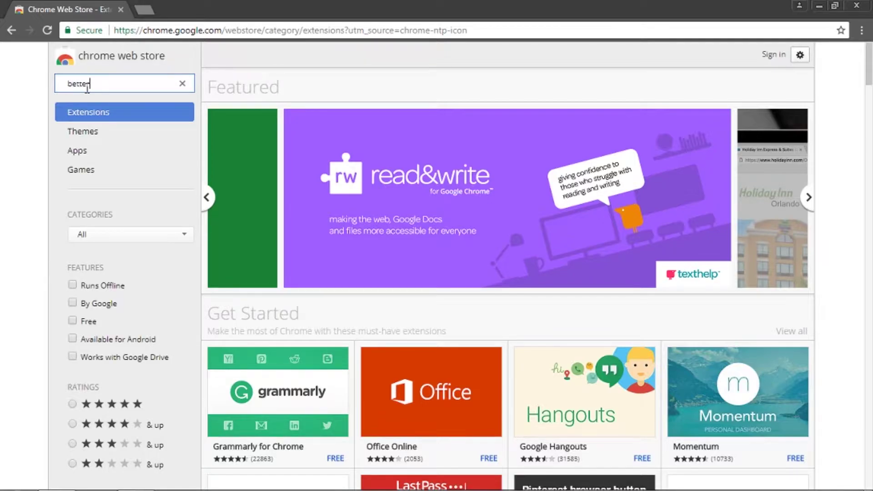
pyautogui.write('et')
# Search the Chrome Web Store for 'betternet'
pyautogui.press('Return')
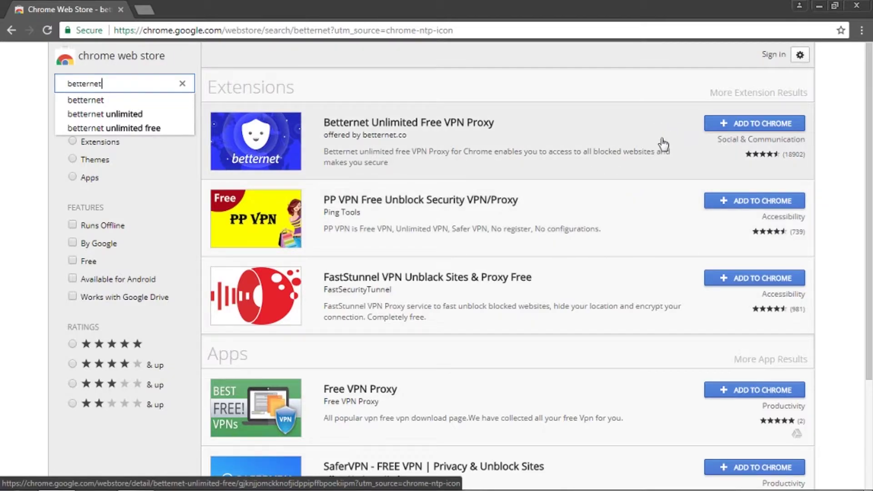
# Add Betternet Unlimited Free VPN Proxy to Chrome and confirm the installation
pyautogui.click(758, 130)
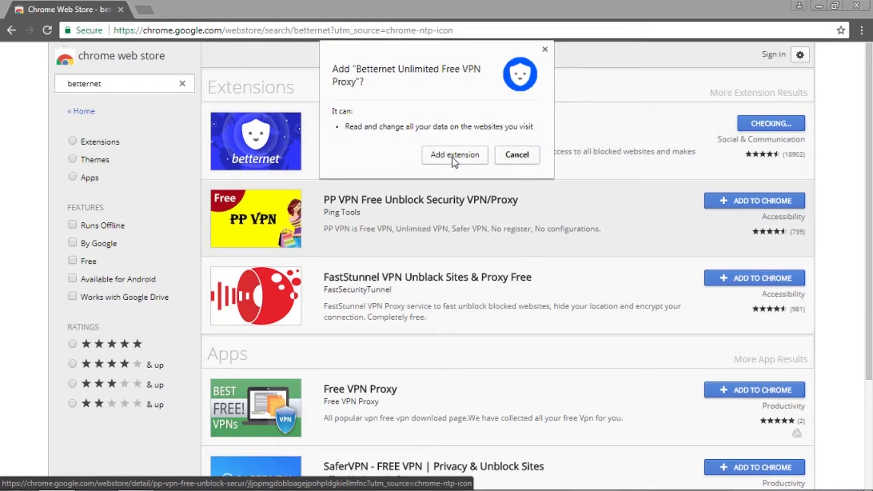
pyautogui.click(435, 156)
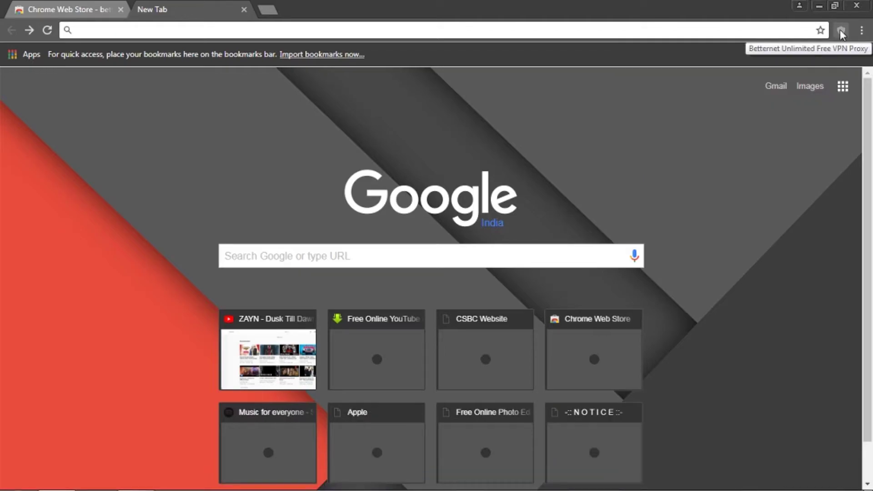
# Connect the Betternet VPN through the United States location from its toolbar panel
pyautogui.click(838, 31)
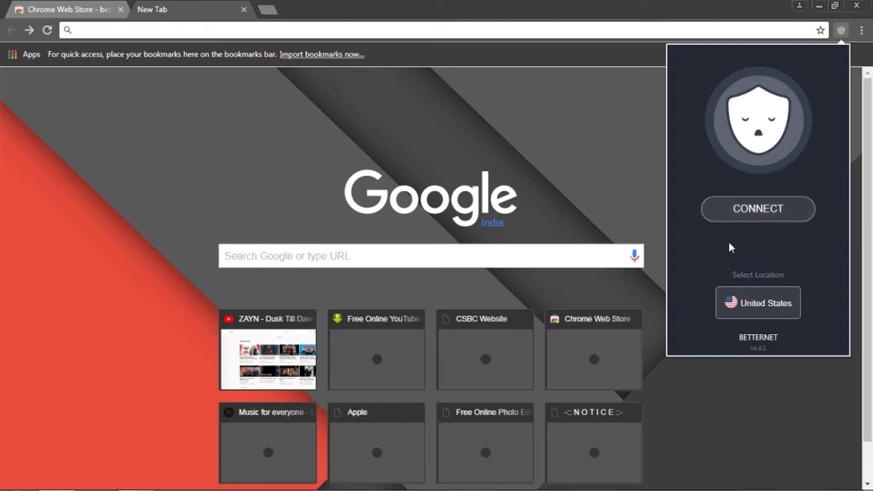
pyautogui.click(755, 217)
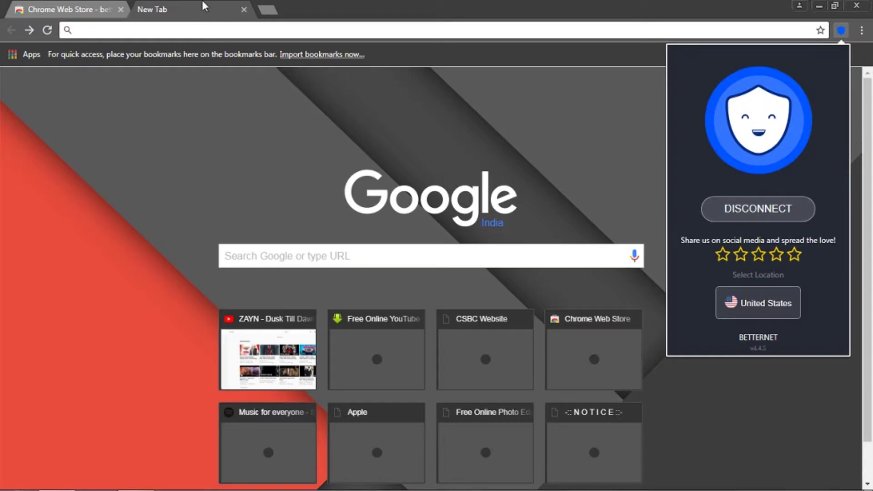
# Load spotify.com and select the 'us/' country part of its address
pyautogui.click(132, 29)
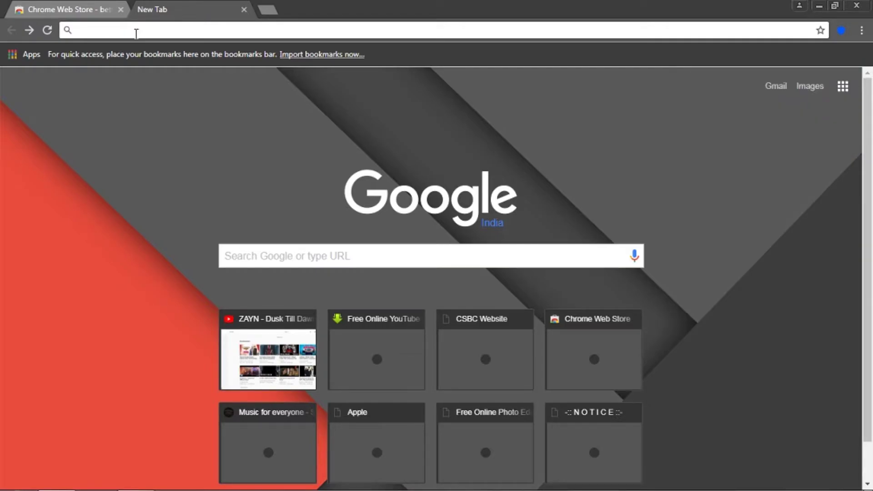
pyautogui.write('spotif')
pyautogui.press('Return')
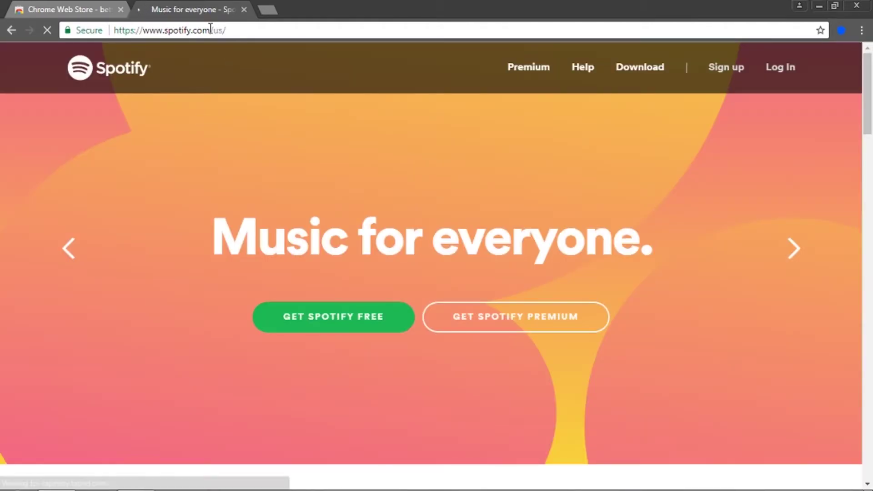
pyautogui.moveTo(216, 30); pyautogui.dragTo(229, 32)
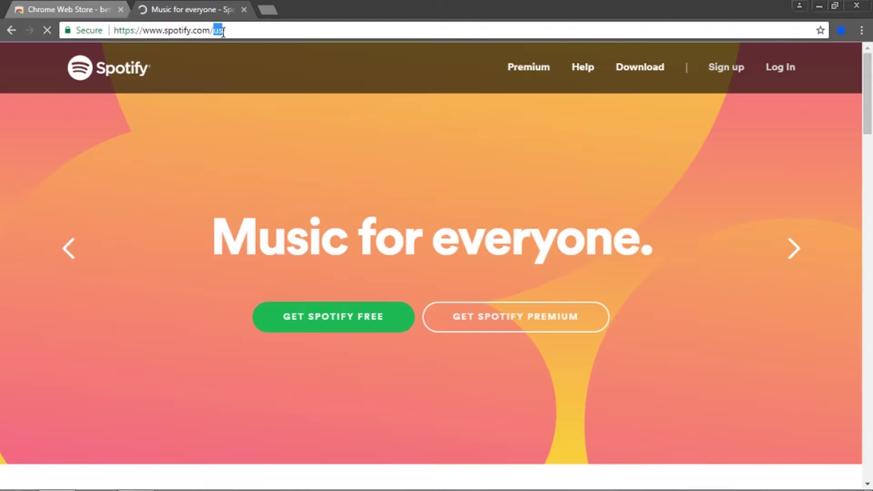
pyautogui.scroll(-3, 464, 306)
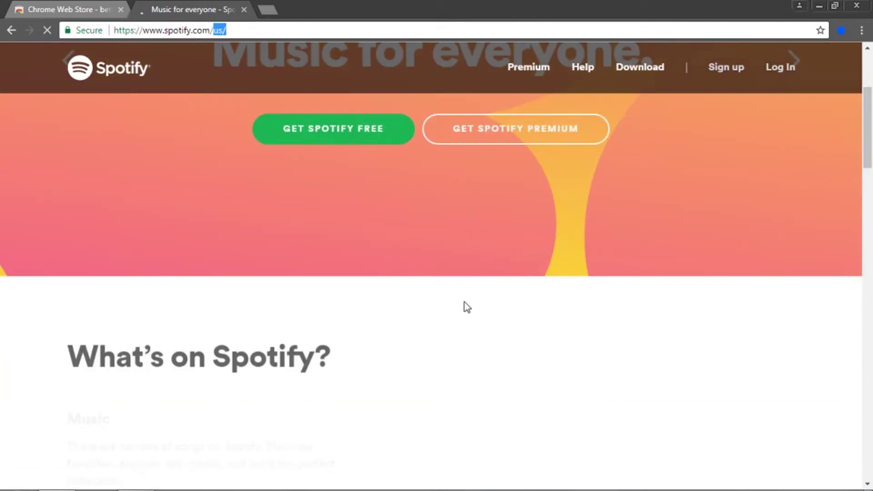
pyautogui.scroll(3, 464, 306)
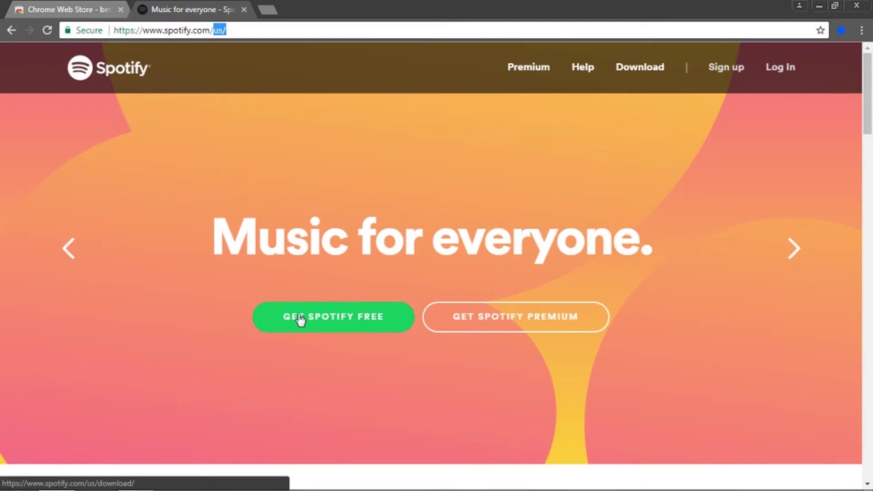
# Start the Get Spotify Free sign-up and begin entering the account email
pyautogui.click(334, 320)
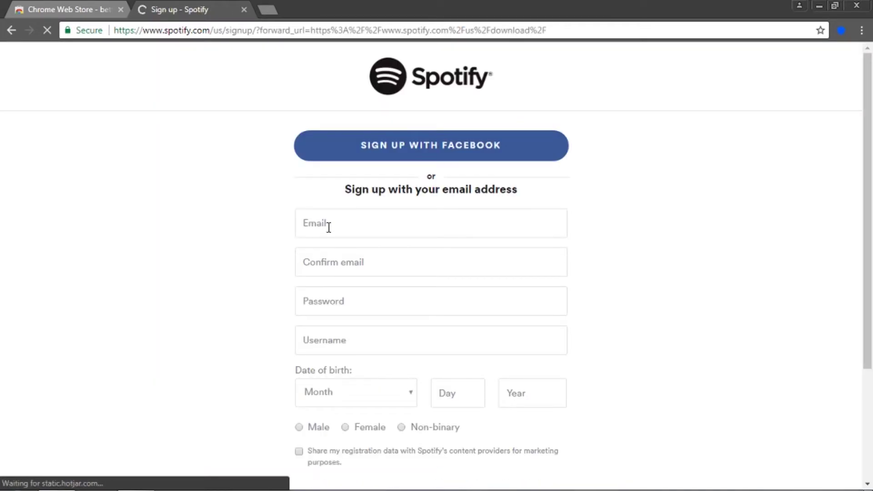
pyautogui.scroll(-2, 325, 228)
pyautogui.scroll(3, 323, 226)
pyautogui.scroll(-2, 324, 222)
pyautogui.scroll(2, 318, 266)
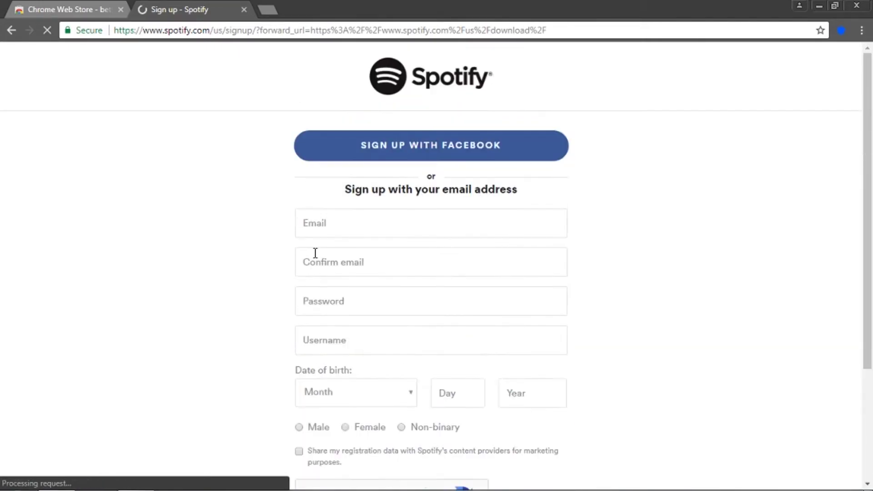
pyautogui.click(318, 228)
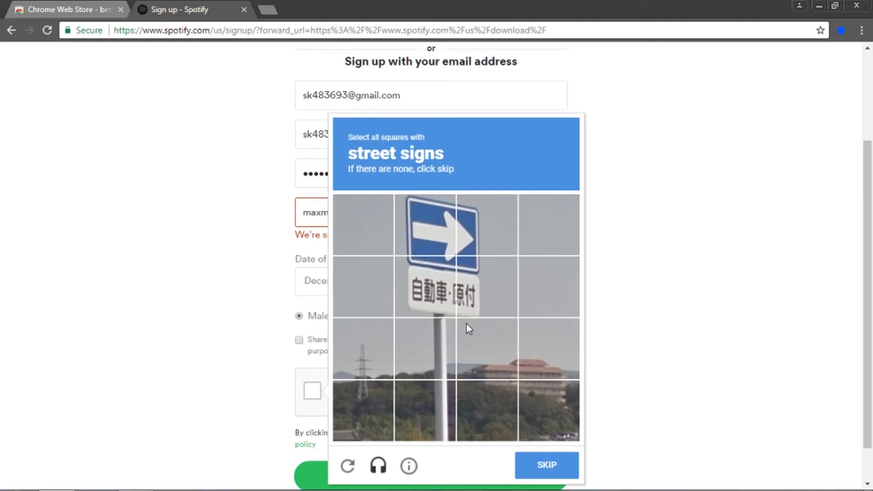
# Select the six street-sign tiles in the first reCAPTCHA image and submit them
pyautogui.click(428, 226)
pyautogui.click(546, 232)
pyautogui.click(492, 232)
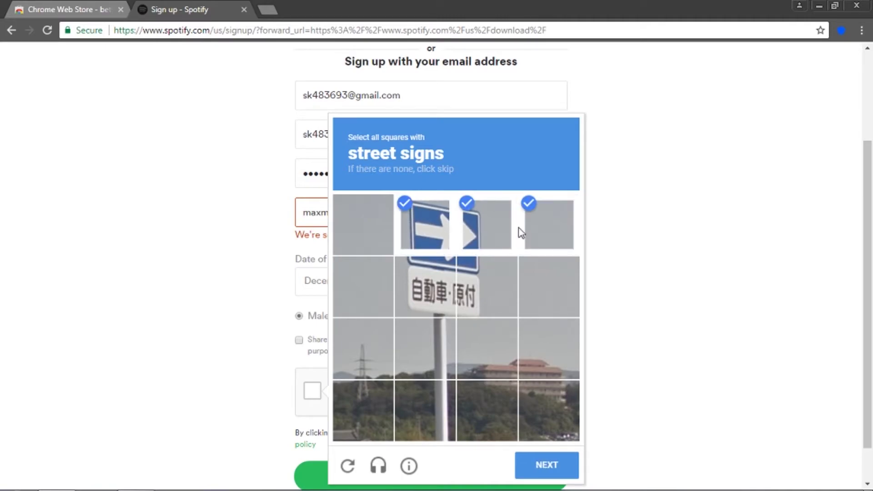
pyautogui.click(532, 229)
pyautogui.click(416, 301)
pyautogui.click(477, 301)
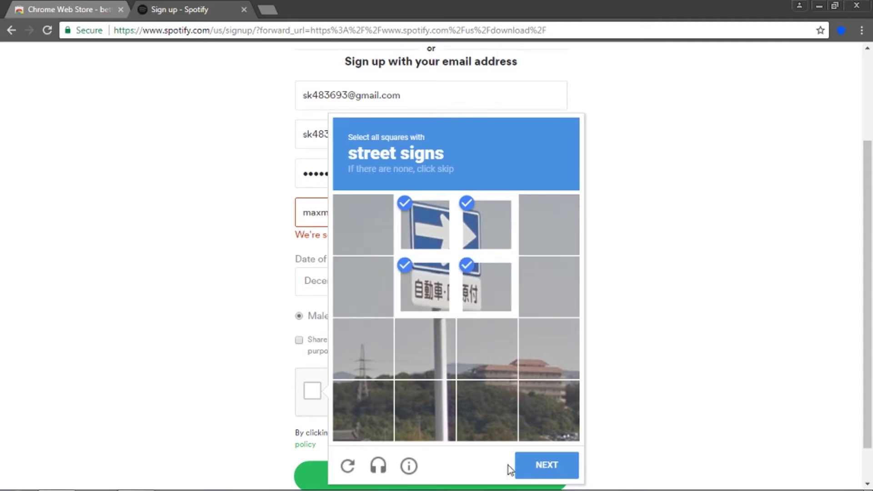
pyautogui.click(529, 471)
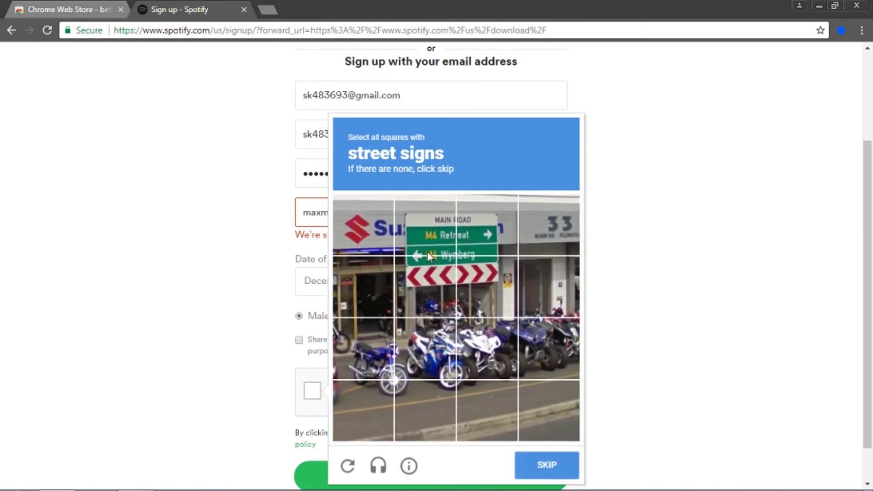
# Select the four road-sign tiles in the second image and verify
pyautogui.click(425, 221)
pyautogui.click(477, 239)
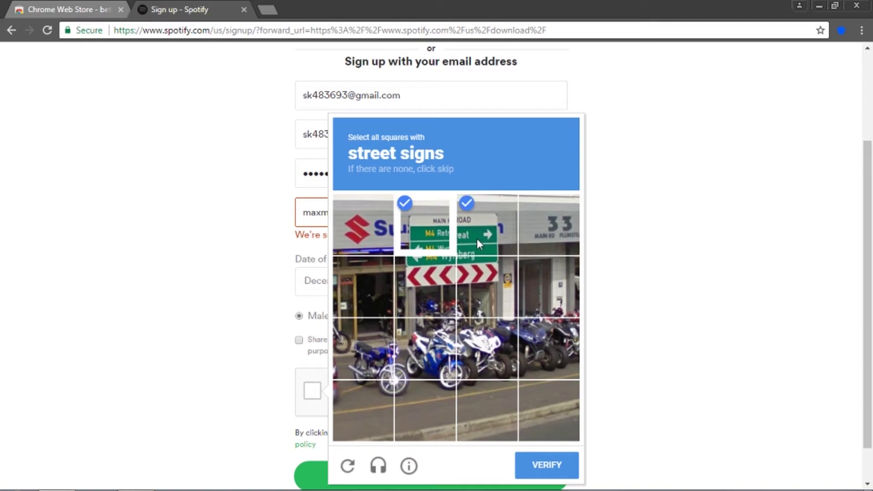
pyautogui.click(422, 270)
pyautogui.click(488, 283)
pyautogui.click(552, 468)
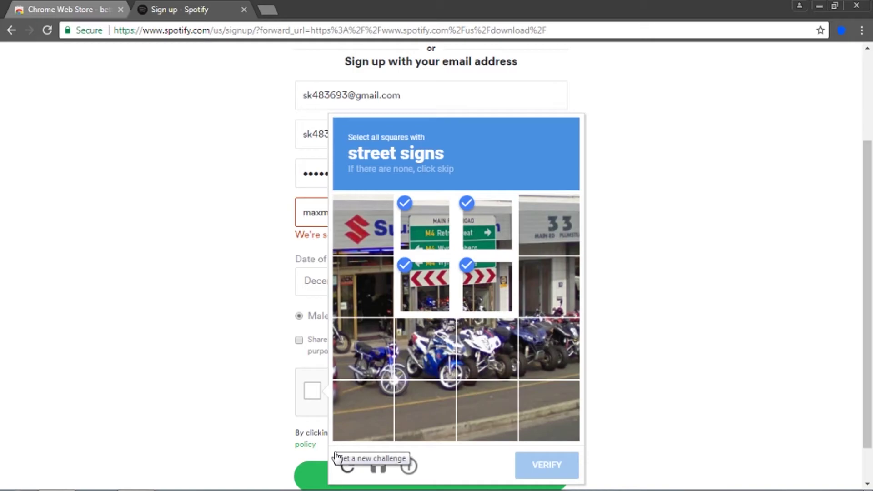
pyautogui.scroll(-1, 344, 341)
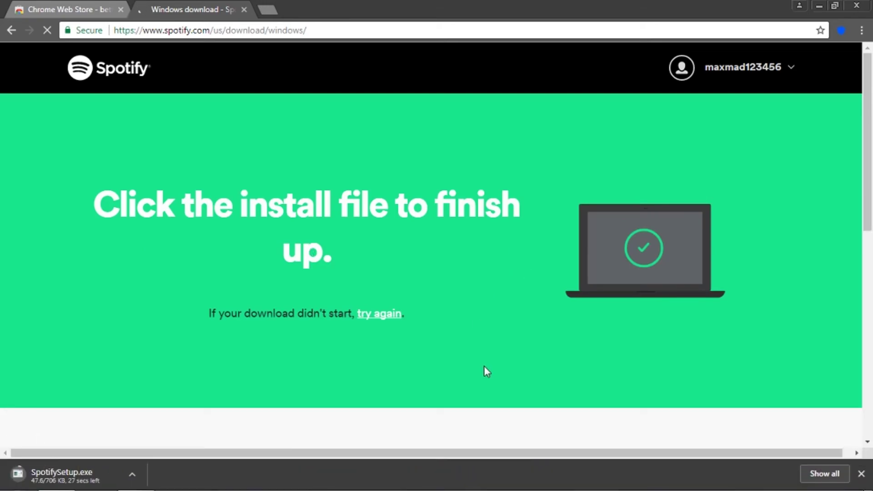
pyautogui.scroll(-5, 483, 366)
pyautogui.scroll(-2, 470, 415)
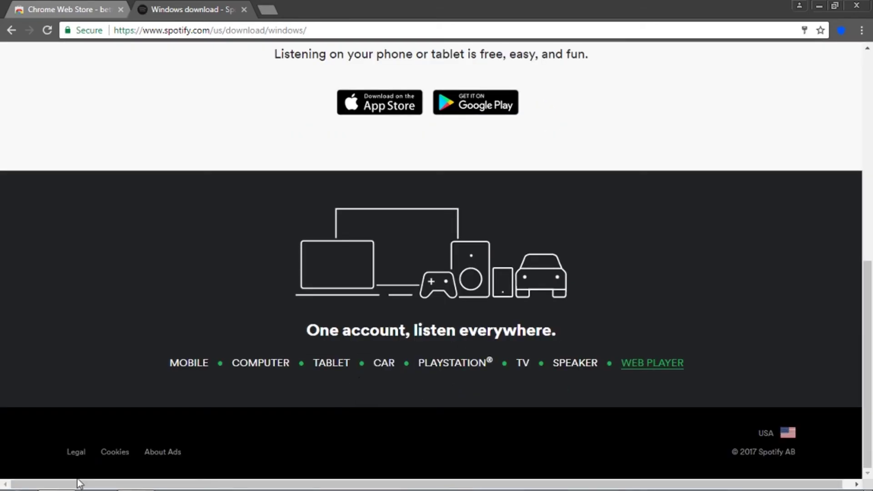
pyautogui.scroll(1, 770, 387)
pyautogui.scroll(3, 726, 366)
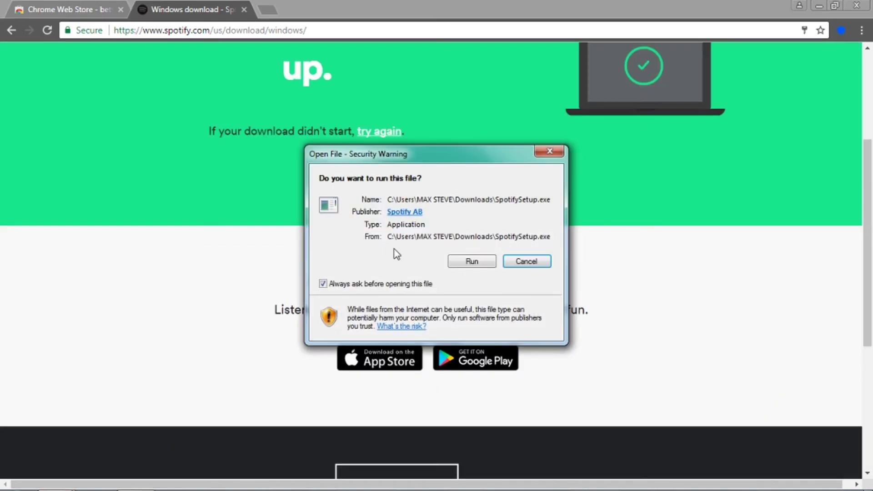
# Run the downloaded SpotifySetup.exe from the Open File security warning
pyautogui.click(488, 260)
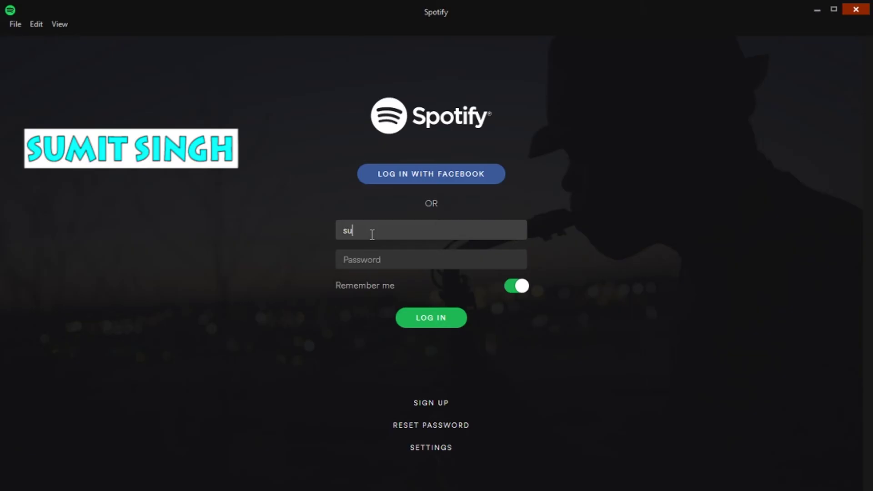
pyautogui.write('mit')
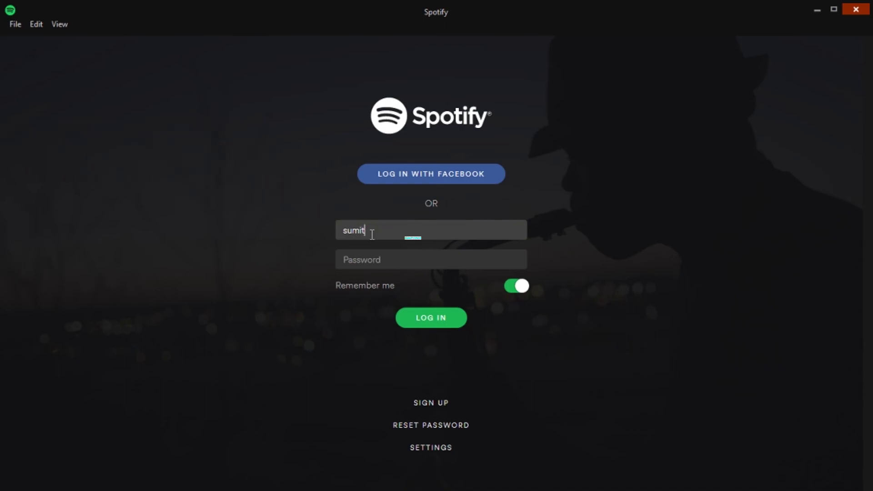